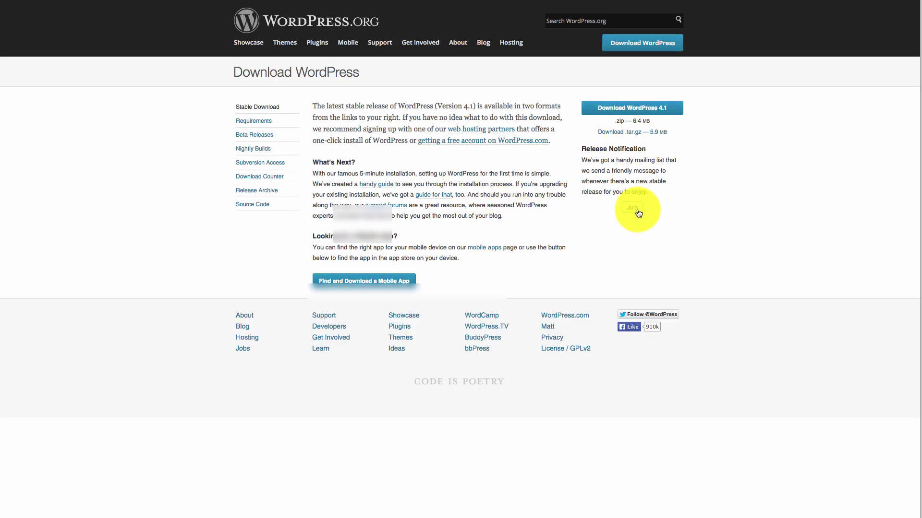
Download WordPress 4.1 and open wp-config-sample.php from the wordpress folder in TextWrangler.
left_click(630, 104)
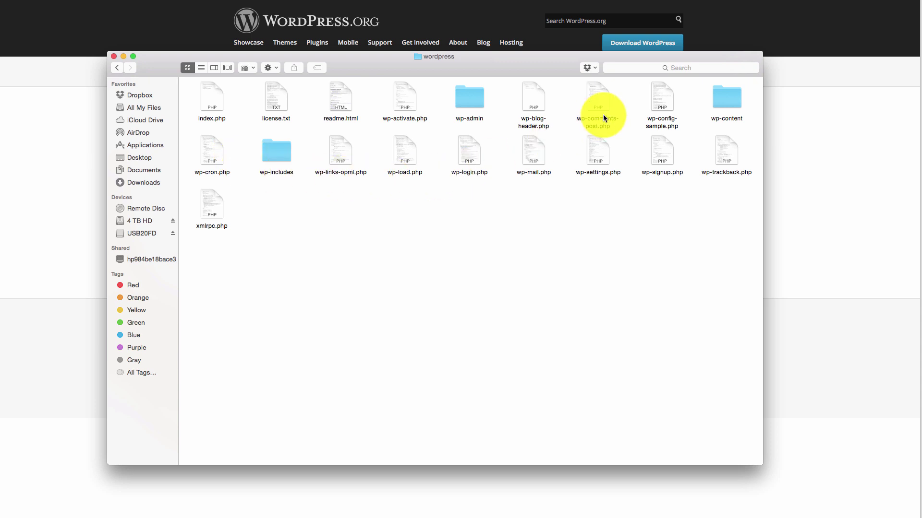
left_click(664, 95)
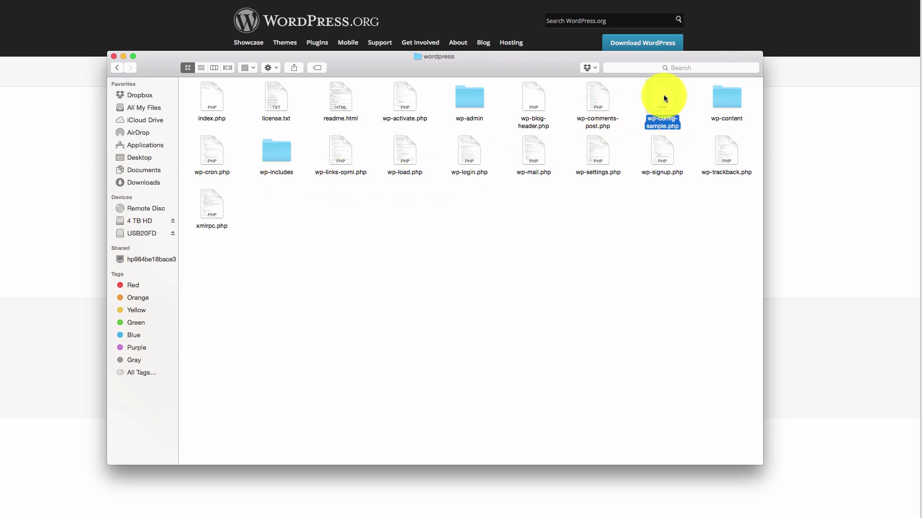
right_click(665, 98)
mouse_move(687, 107)
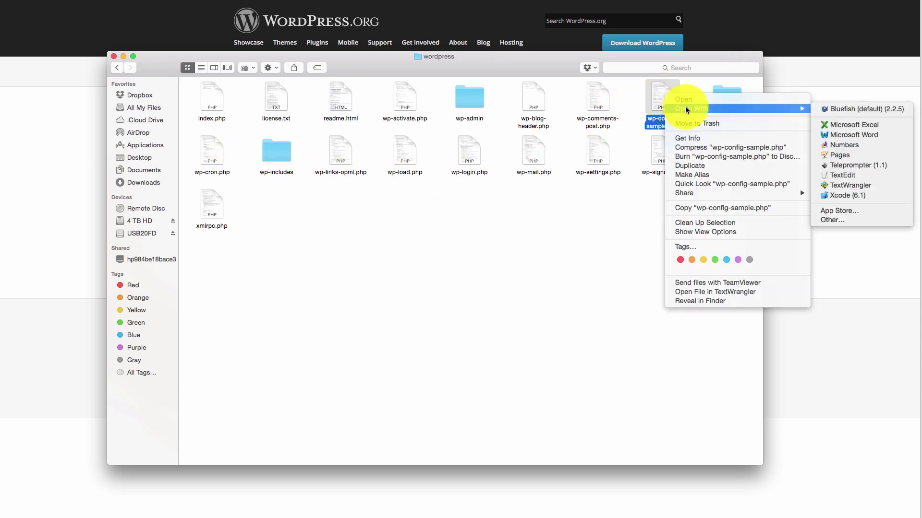
left_click(839, 188)
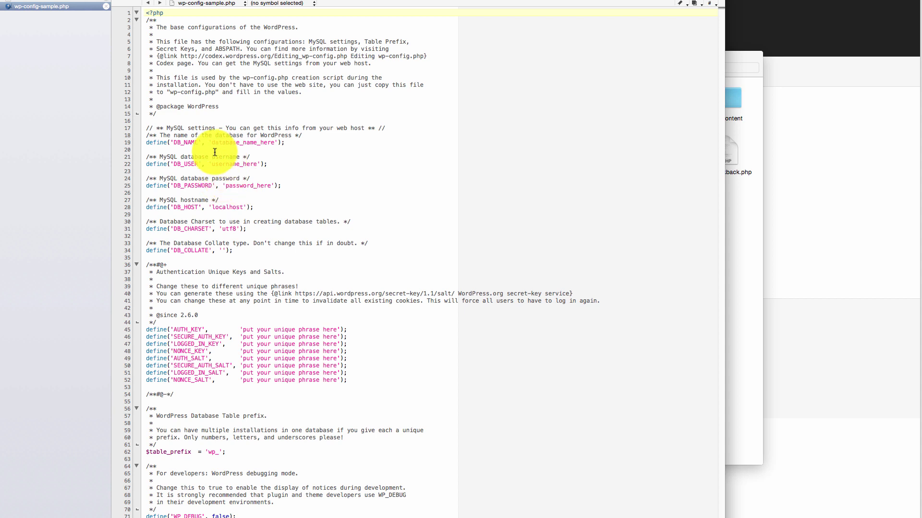
Examine the database name, username and password placeholders in wp-config-sample.php and close the open documents.
left_click_drag(211, 142, 273, 140)
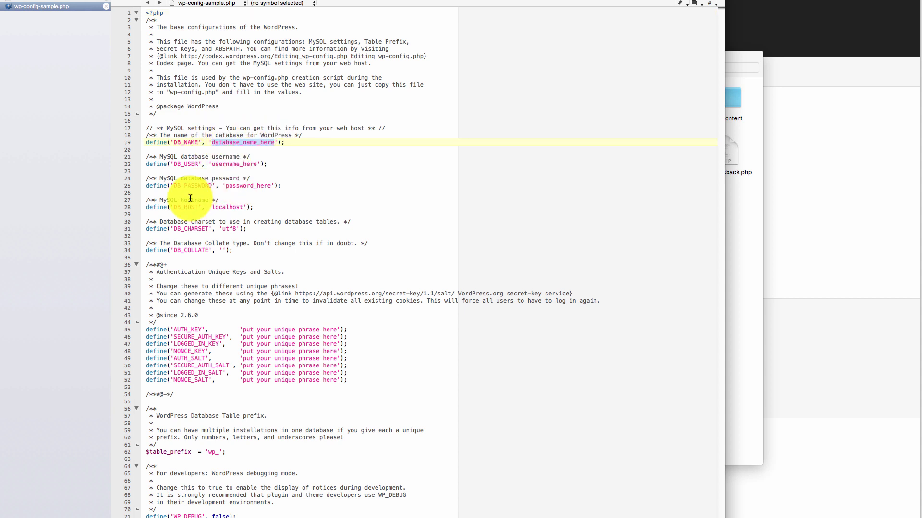
left_click_drag(212, 164, 264, 186)
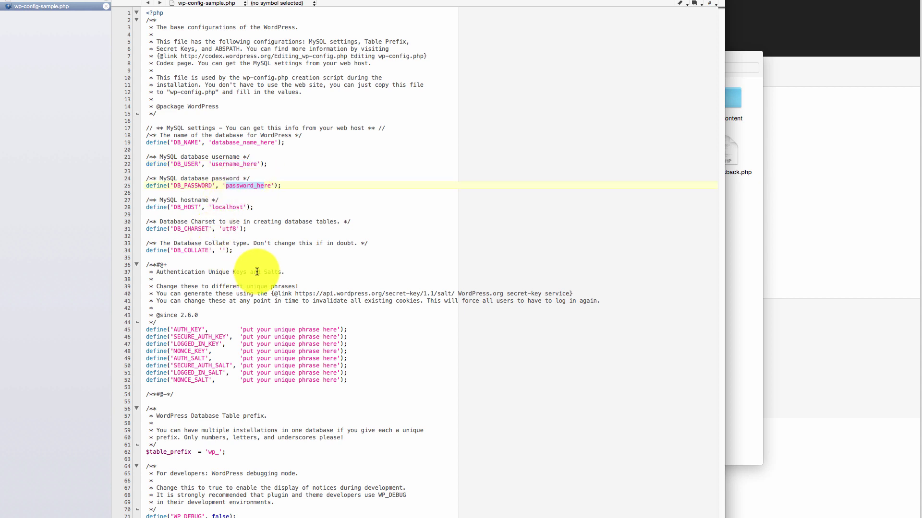
key("super+w")
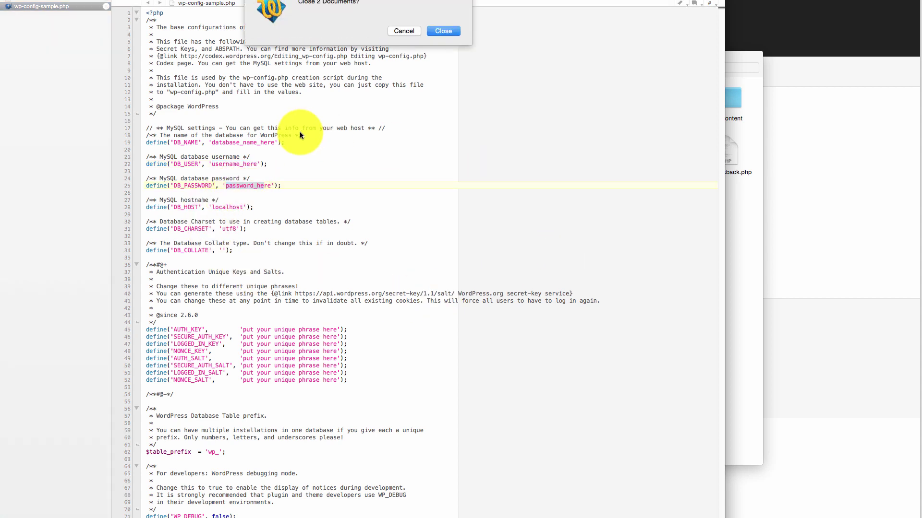
left_click(440, 30)
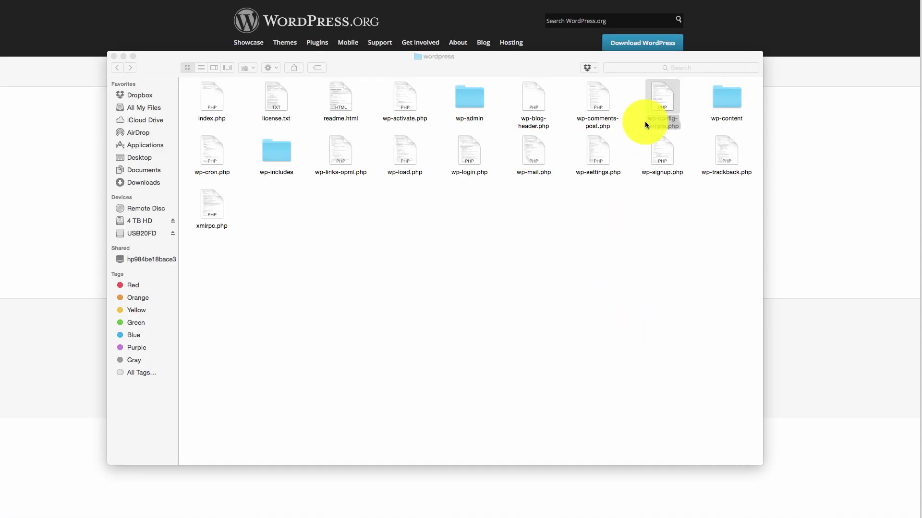
Rename wp-config-sample.php in the wordpress folder as wp-config.php.
left_click(667, 125)
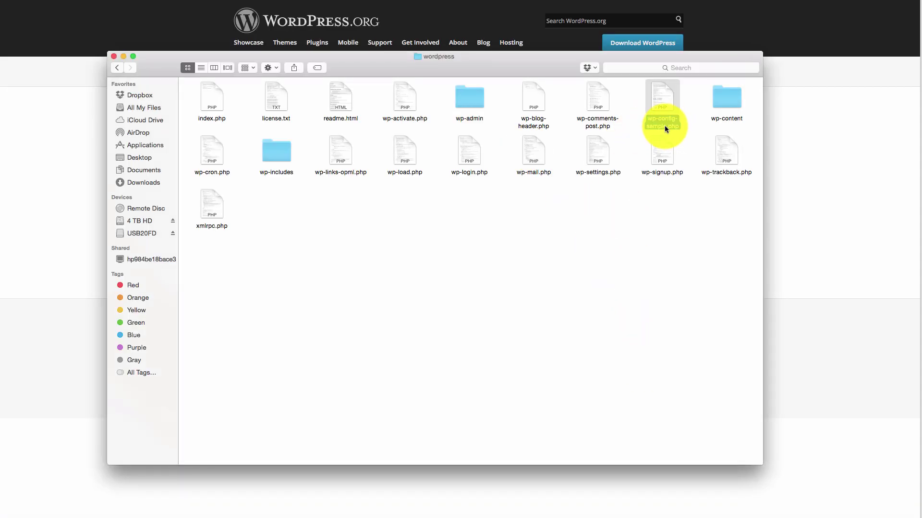
key("Return")
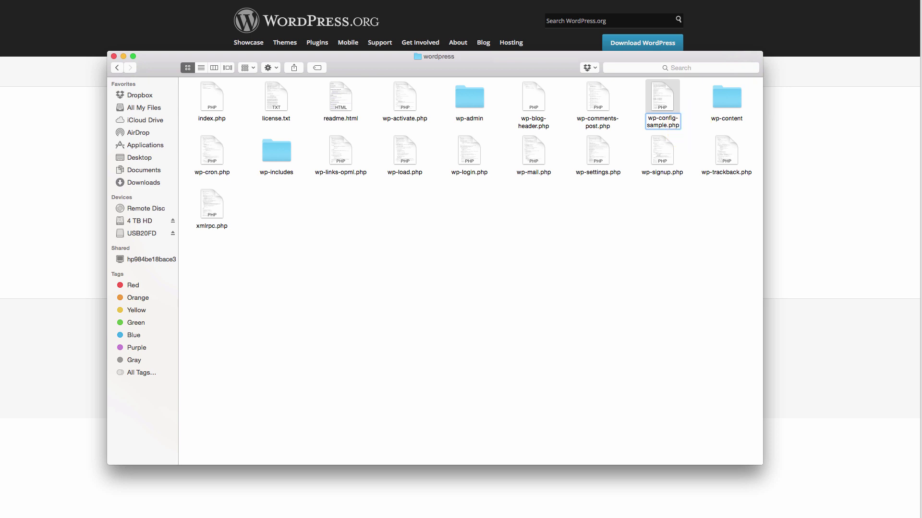
key("Right")
key("BackSpace")
key("BackSpace")
key("BackSpace")
key("BackSpace")
key("BackSpace")
key("BackSpace")
key("BackSpace")
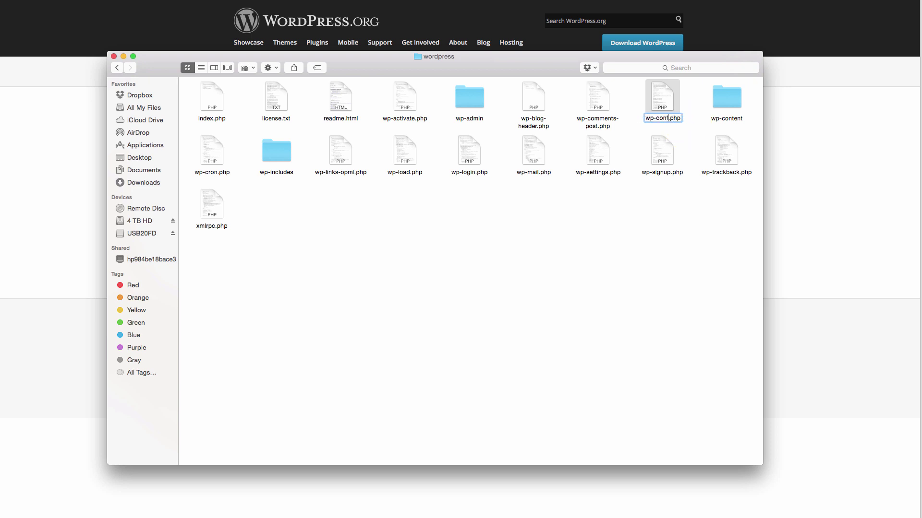
type("ig")
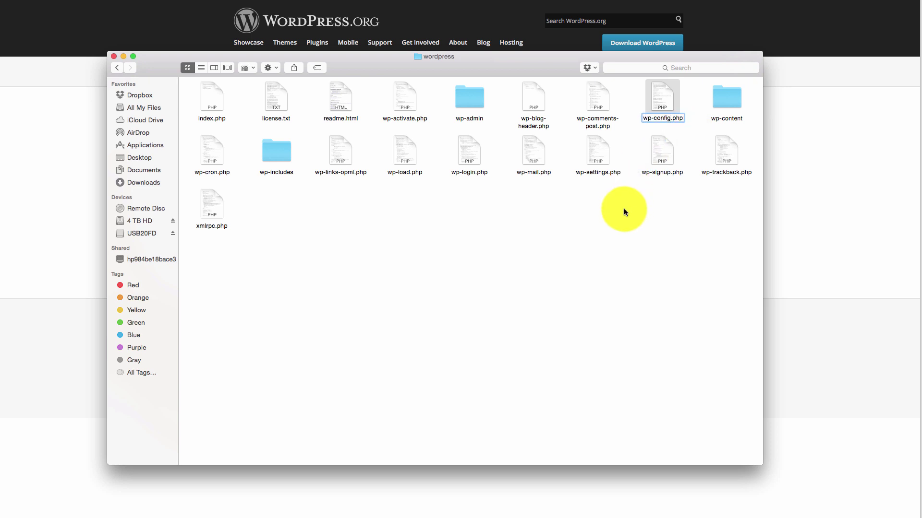
key("Return")
Select the WordPress installation files in the wordpress folder and close the folder window.
left_click_drag(703, 221, 212, 94)
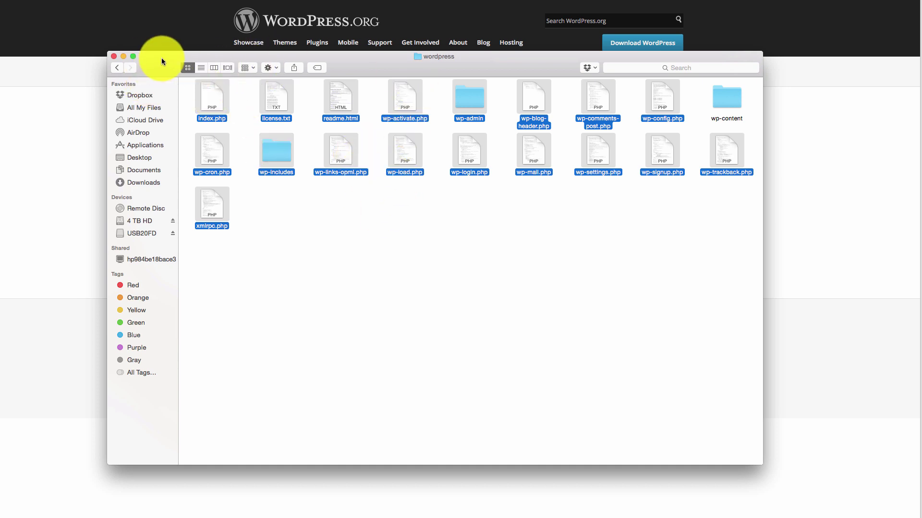
key("super+w")
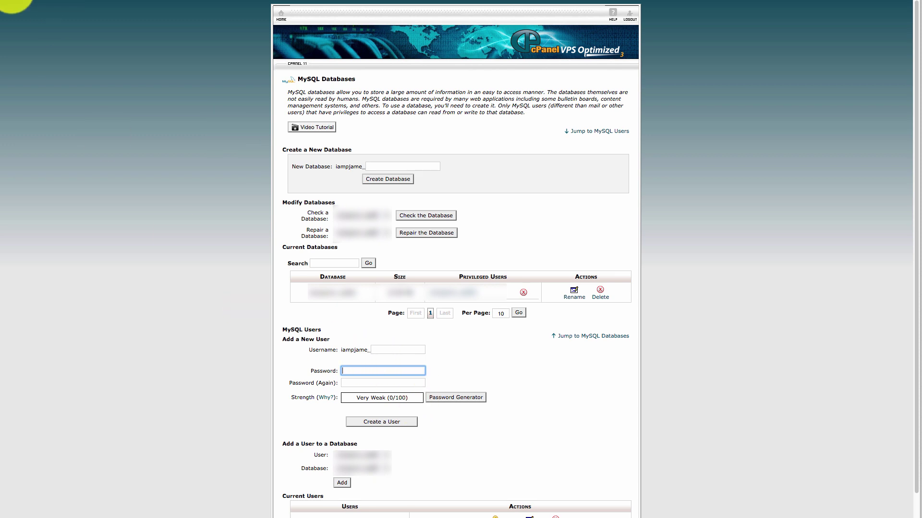
Switch to the WordPress dashboard, show the installed plugins and view the available bulk actions.
left_click(9, 3)
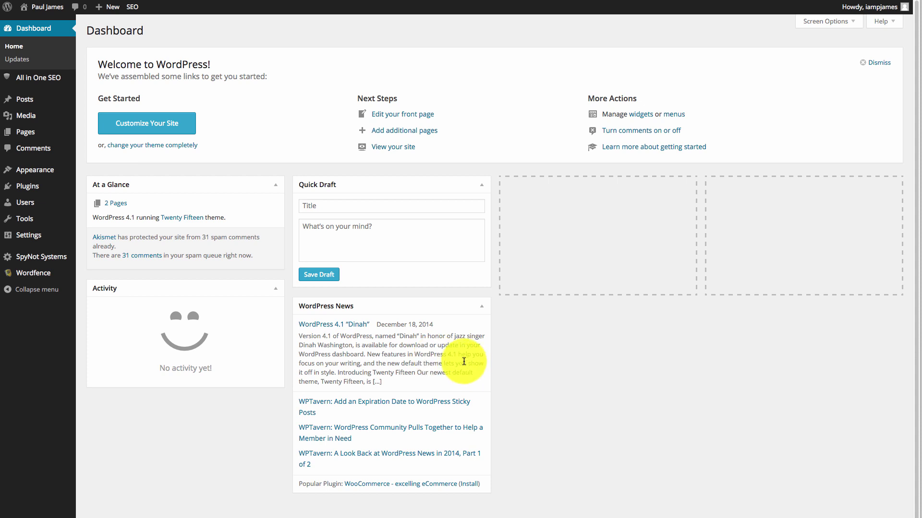
mouse_move(29, 188)
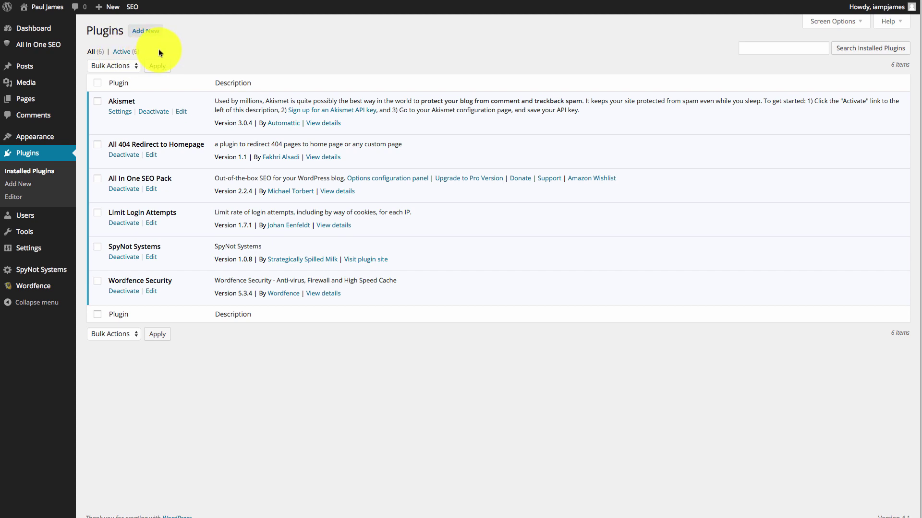
left_click(100, 66)
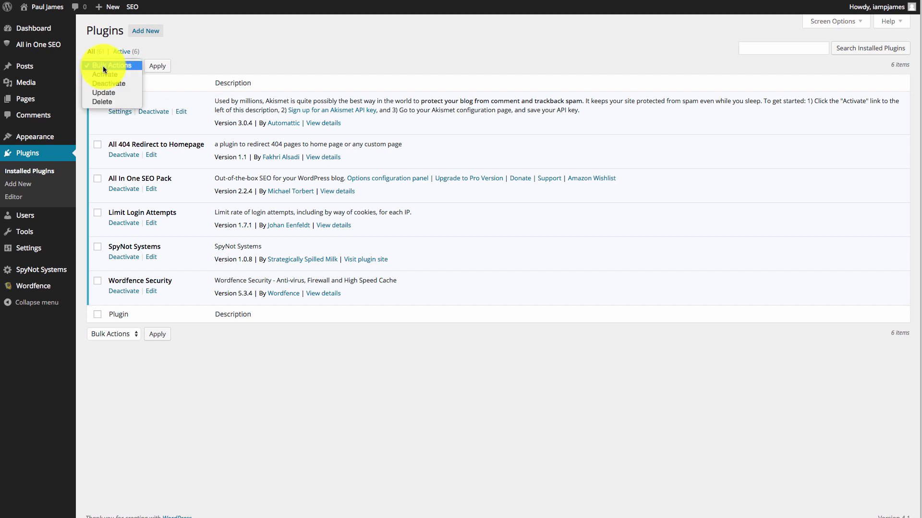
left_click(158, 84)
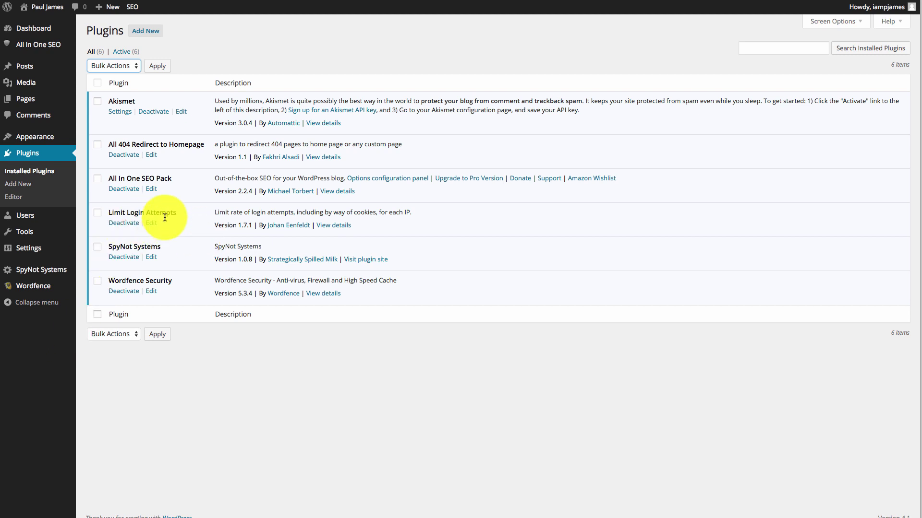
Examine the name and description of the Limit Login Attempts plugin in the installed plugins list.
left_click_drag(419, 212, 292, 210)
left_click_drag(206, 213, 398, 225)
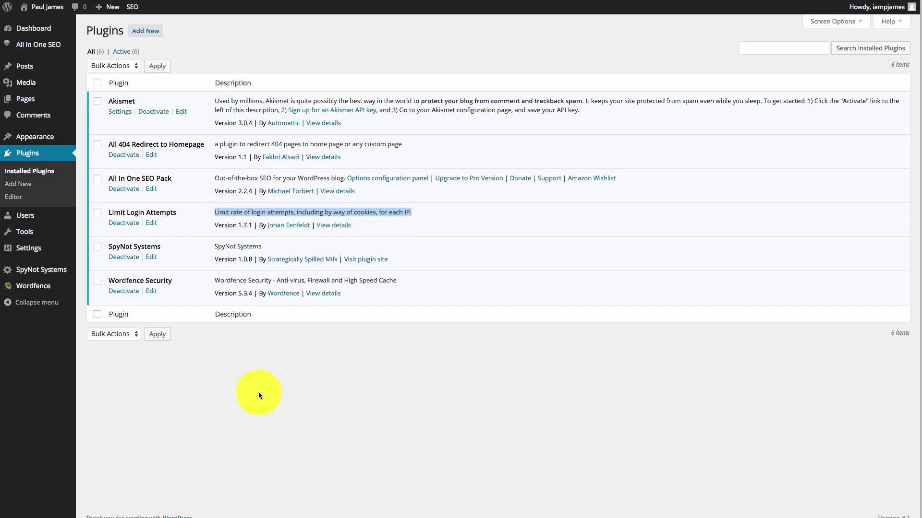
left_click(285, 389)
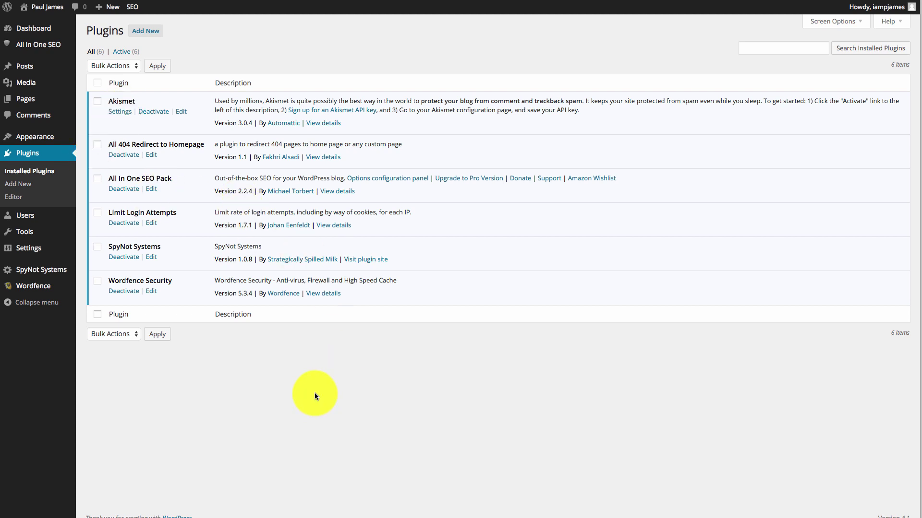
left_click_drag(108, 212, 410, 217)
left_click(256, 408)
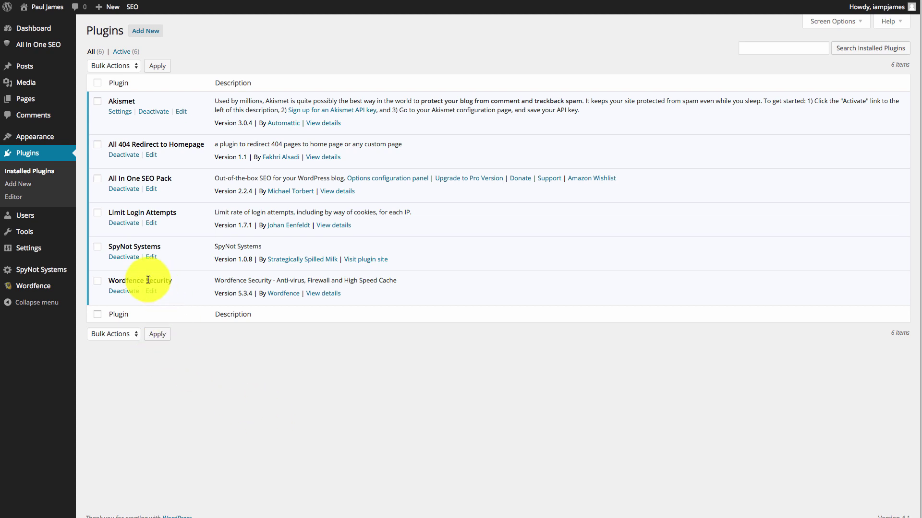
Open the Wordfence options page and examine the Security Level setting under Basic Options.
mouse_move(48, 286)
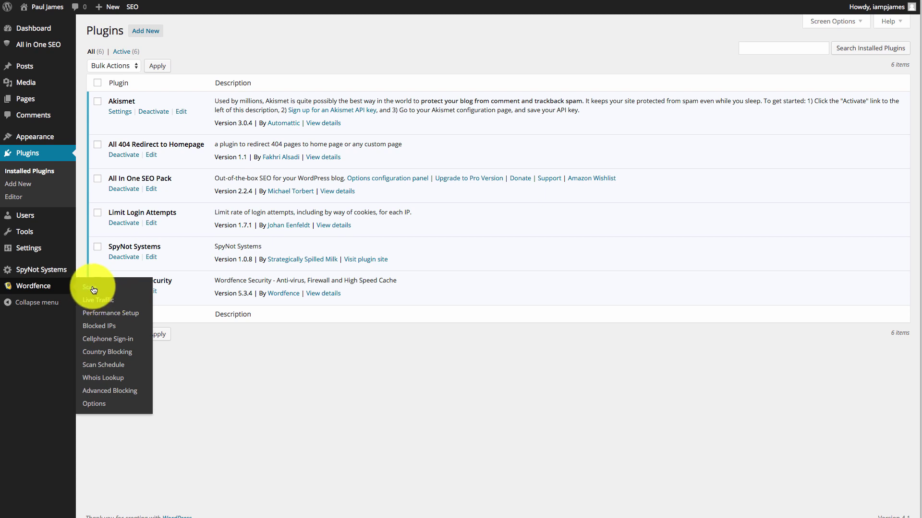
left_click(101, 406)
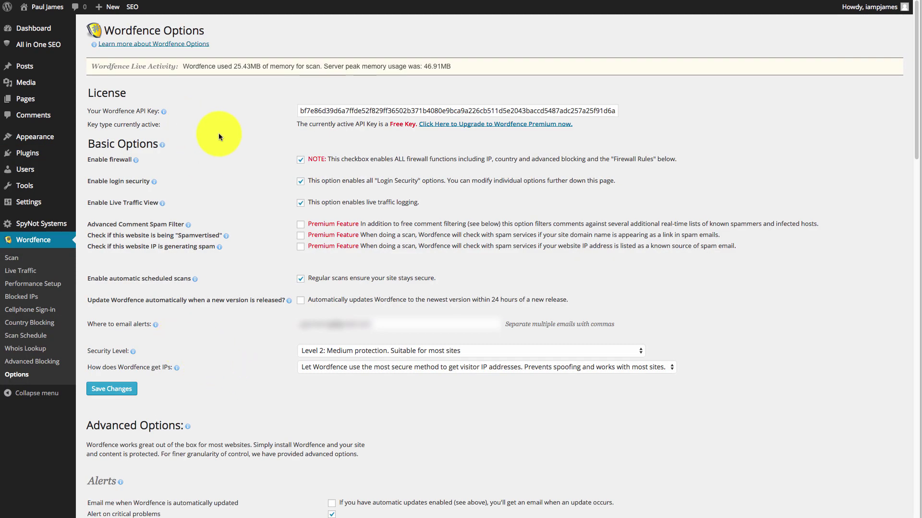
left_click_drag(85, 323, 87, 351)
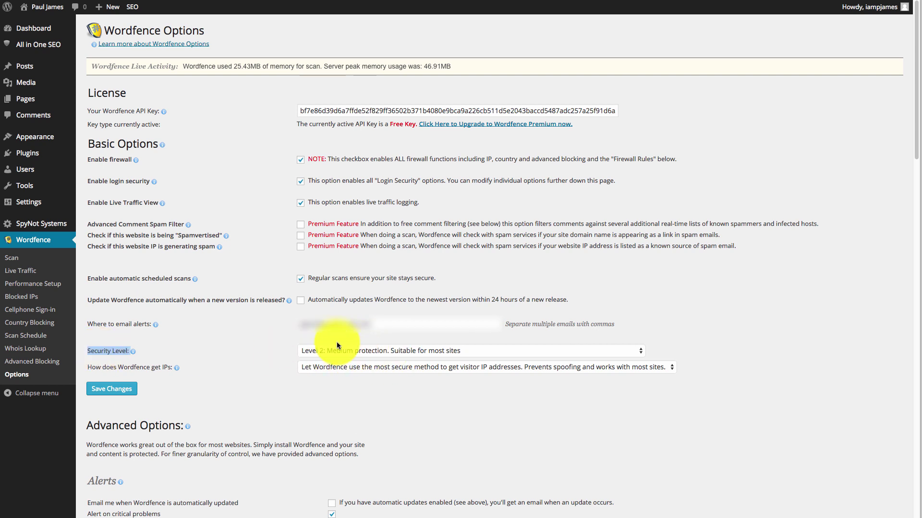
left_click(123, 352)
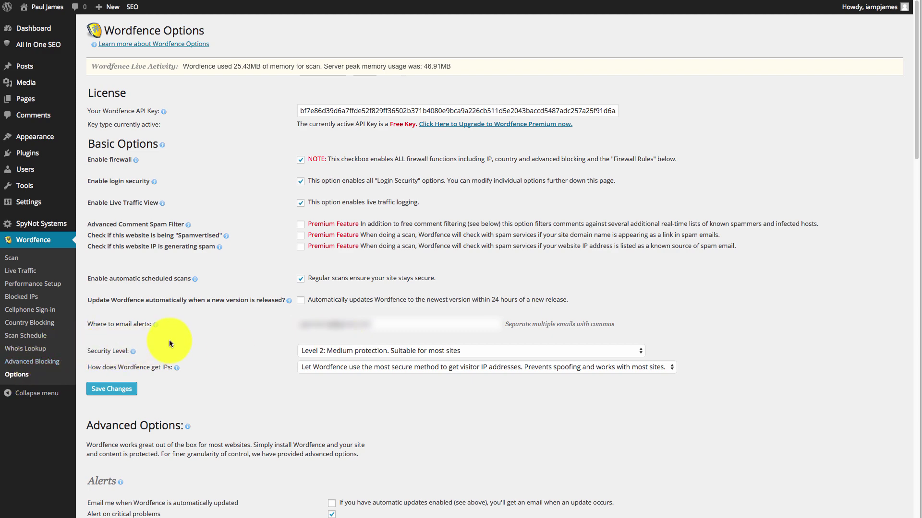
Examine the Wordfence alert options for blocked IP addresses and login lockouts under Advanced Options.
scroll(174, 344, "down", 3)
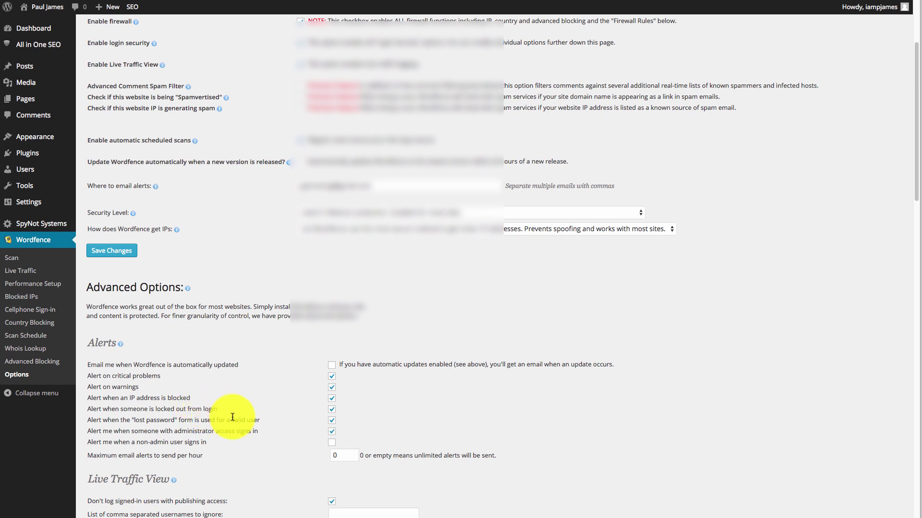
left_click_drag(217, 409, 102, 398)
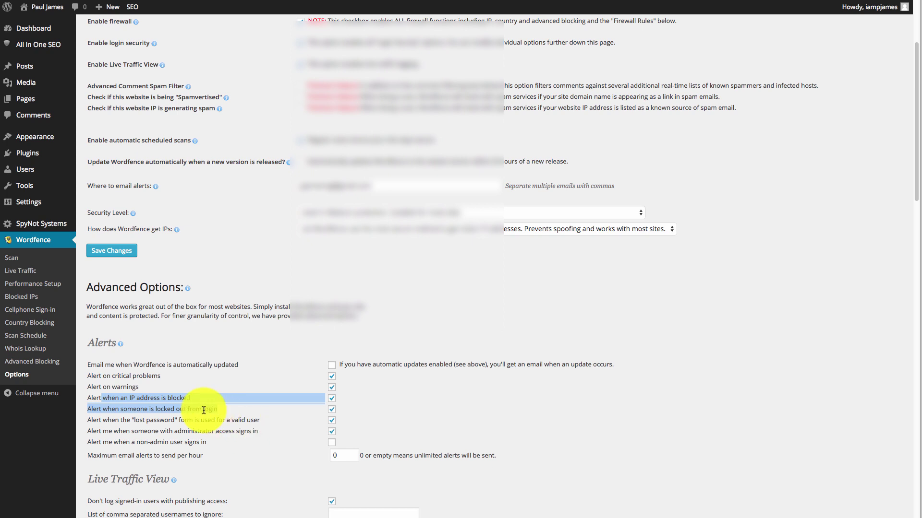
left_click(154, 403)
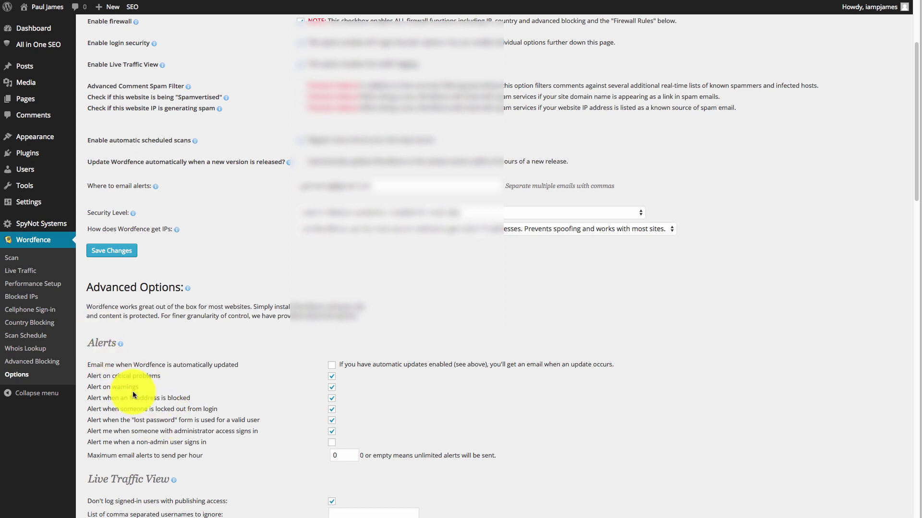
scroll(136, 404, "up", 3)
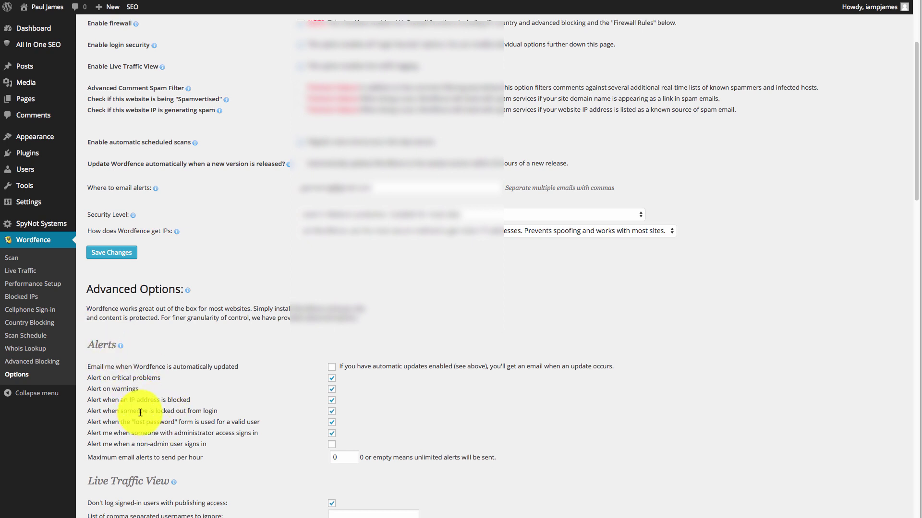